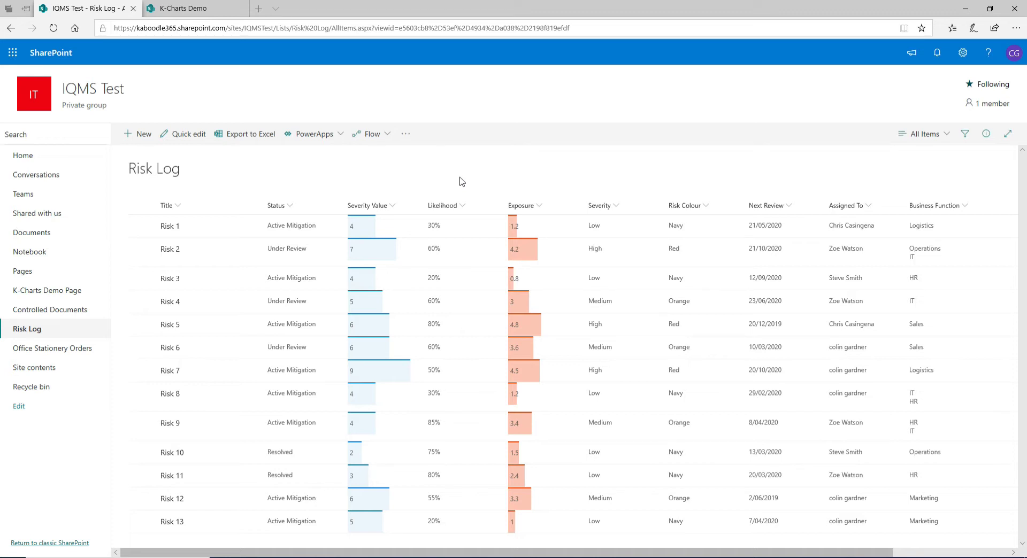
# Put the K-Charts Demo page in edit mode and insert the K-Charts web part found by searching 'chart'
pyautogui.click(184, 8)
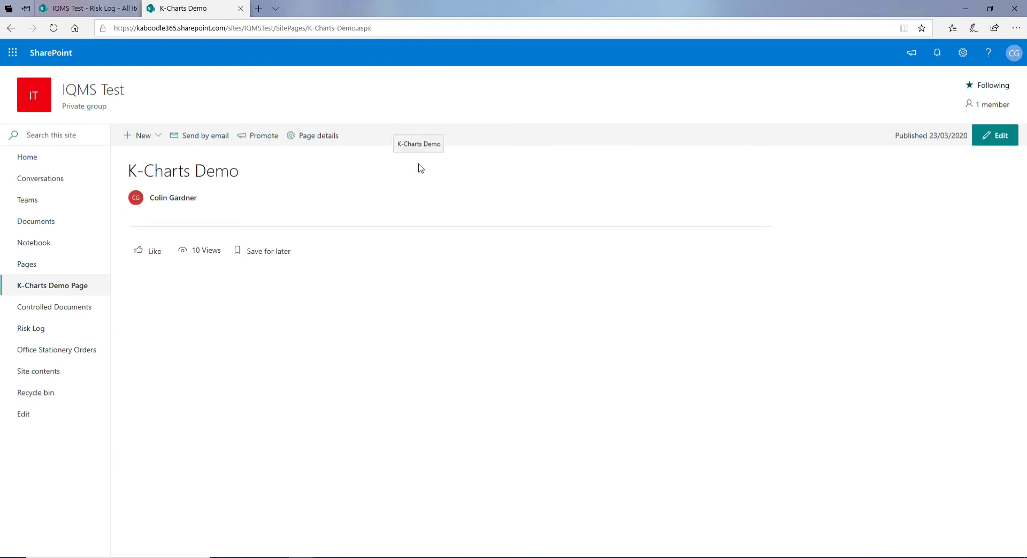
pyautogui.click(1006, 140)
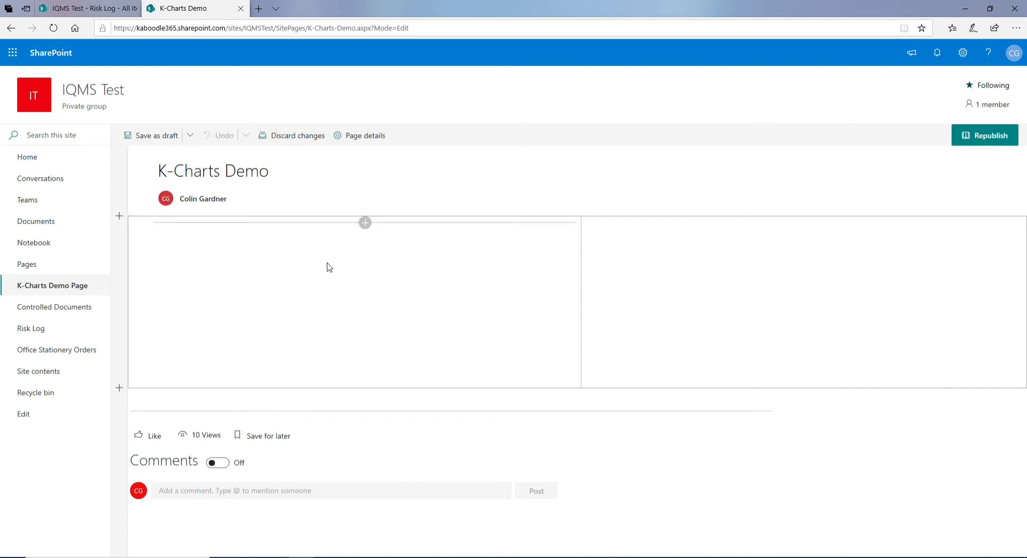
pyautogui.click(366, 223)
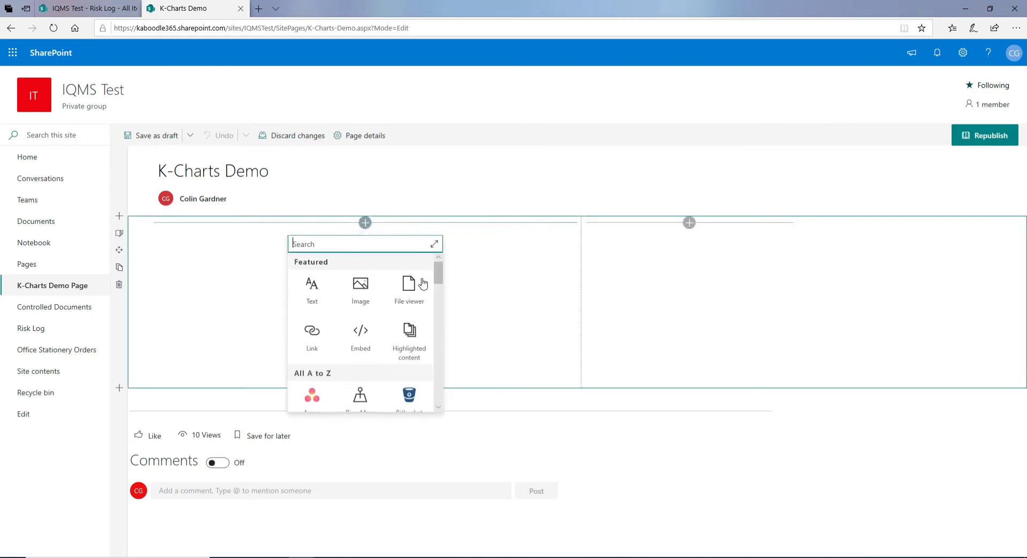
pyautogui.write('chart')
pyautogui.click(312, 289)
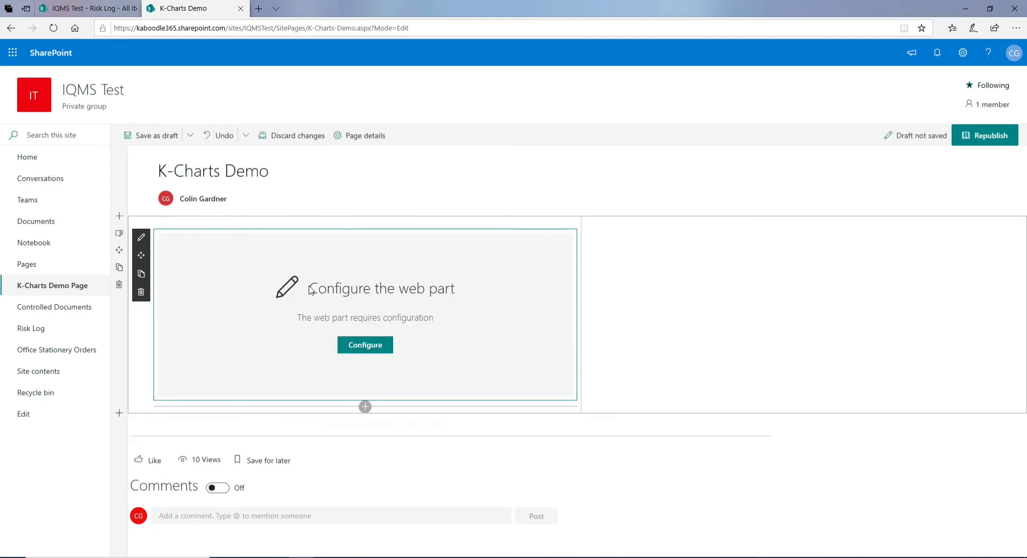
# Set the chart's data source to the Risk Log list with its Active Risks view
pyautogui.click(369, 346)
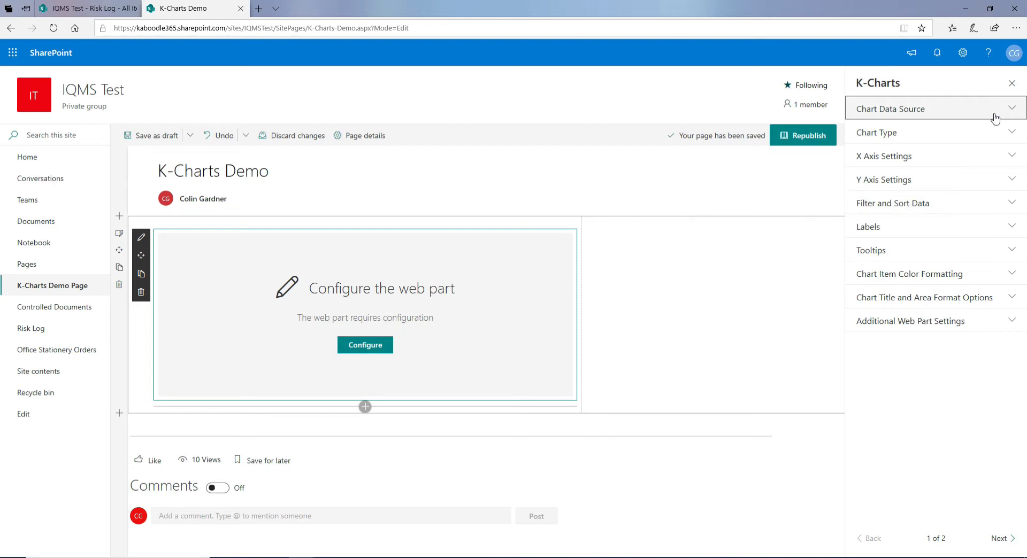
pyautogui.click(995, 119)
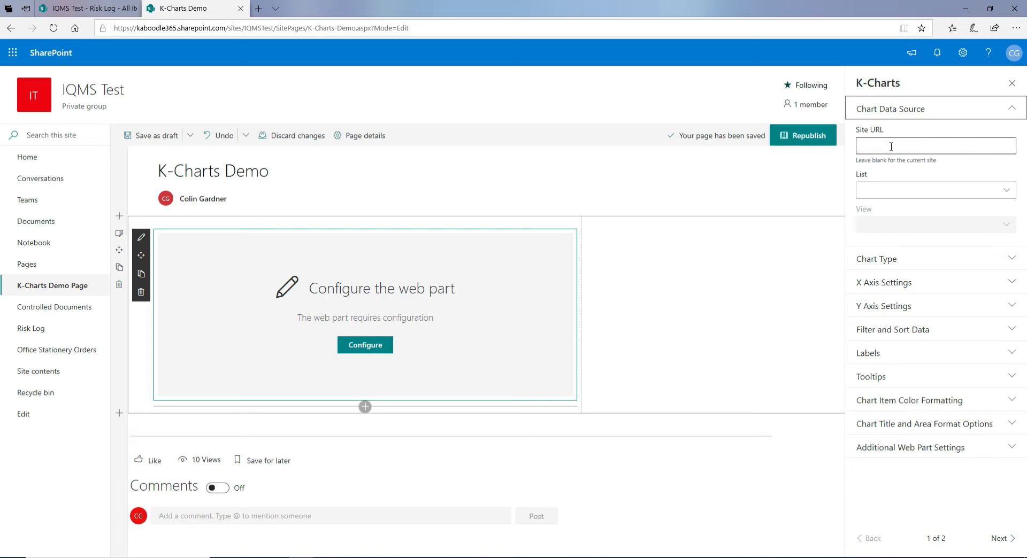
pyautogui.click(977, 193)
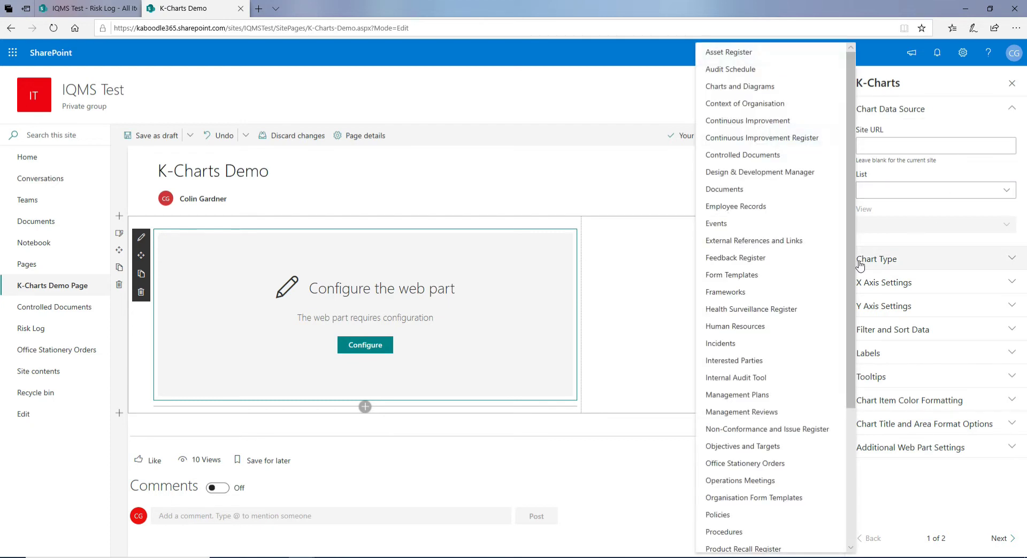
pyautogui.moveTo(853, 267); pyautogui.dragTo(853, 402)
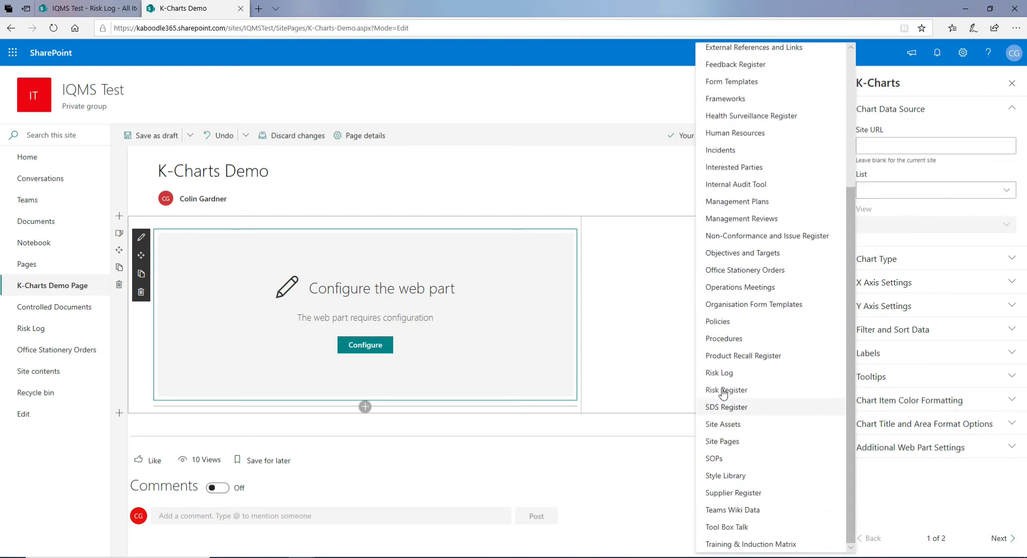
pyautogui.click(724, 374)
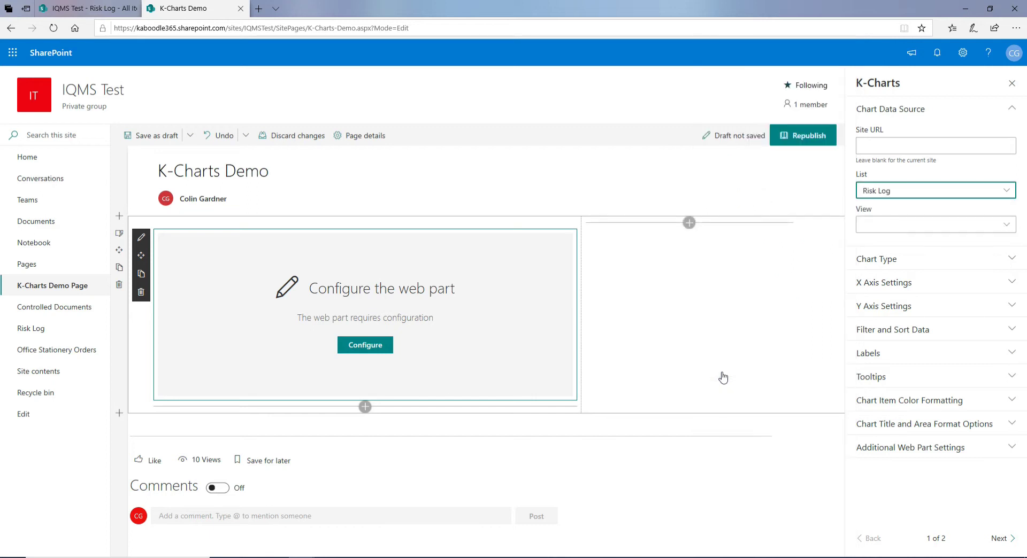
pyautogui.click(895, 225)
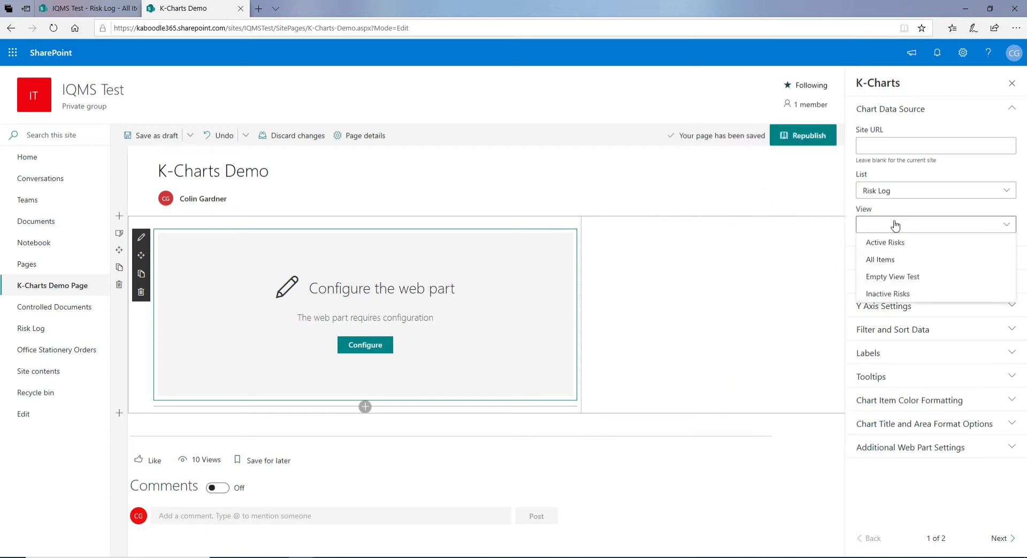
pyautogui.click(904, 243)
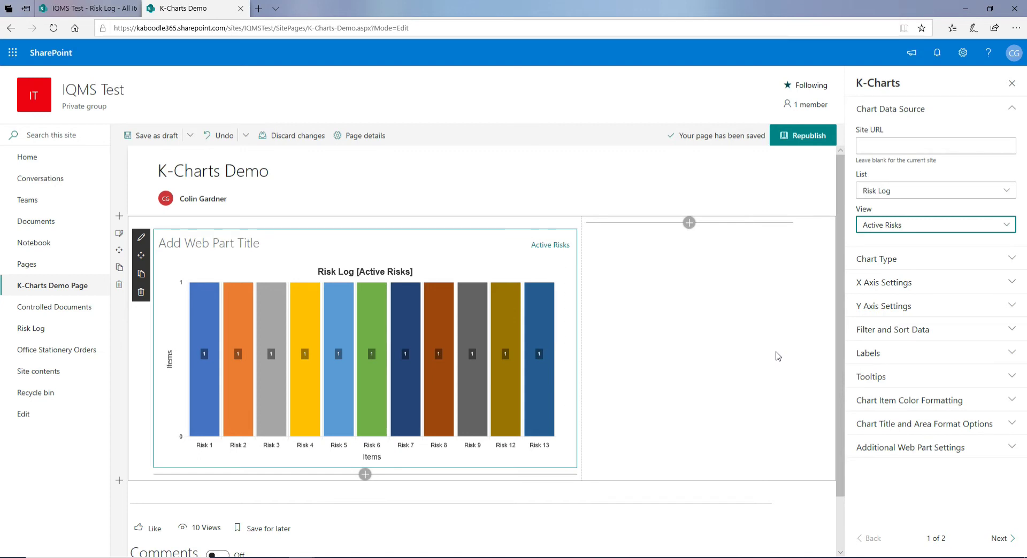
# Preview the chart as Bar, Pie and Doughnut, then settle back on Column
pyautogui.click(914, 114)
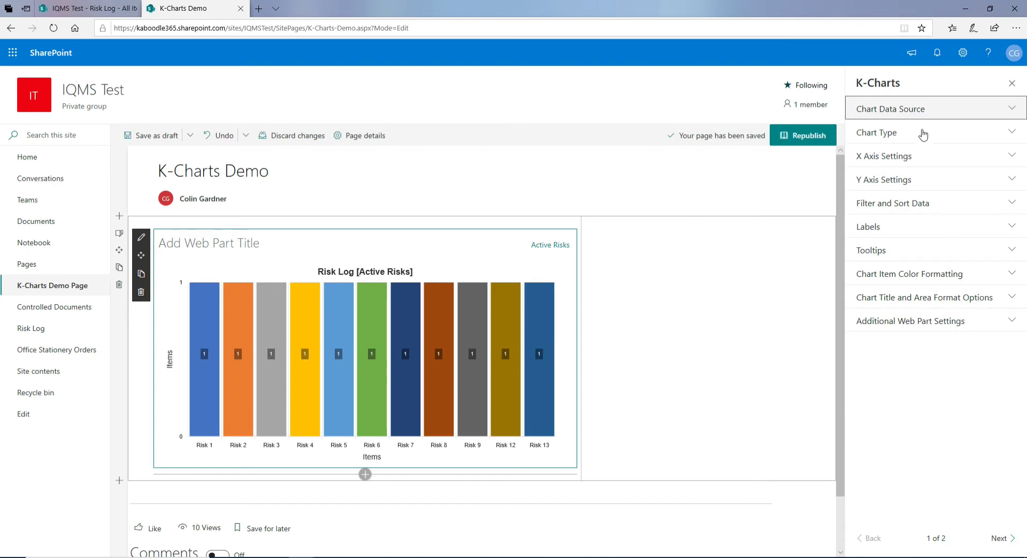
pyautogui.click(882, 139)
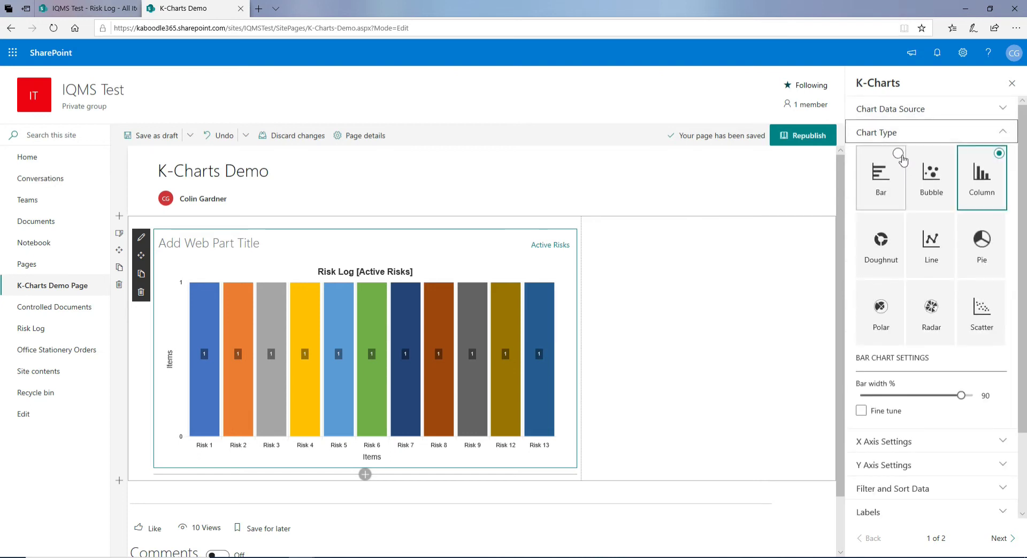
pyautogui.click(900, 157)
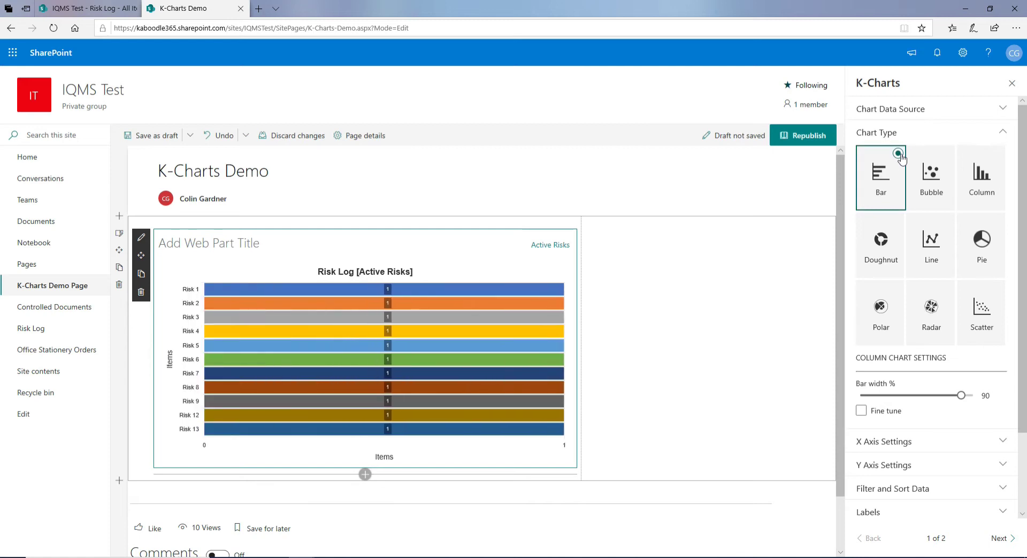
pyautogui.click(999, 223)
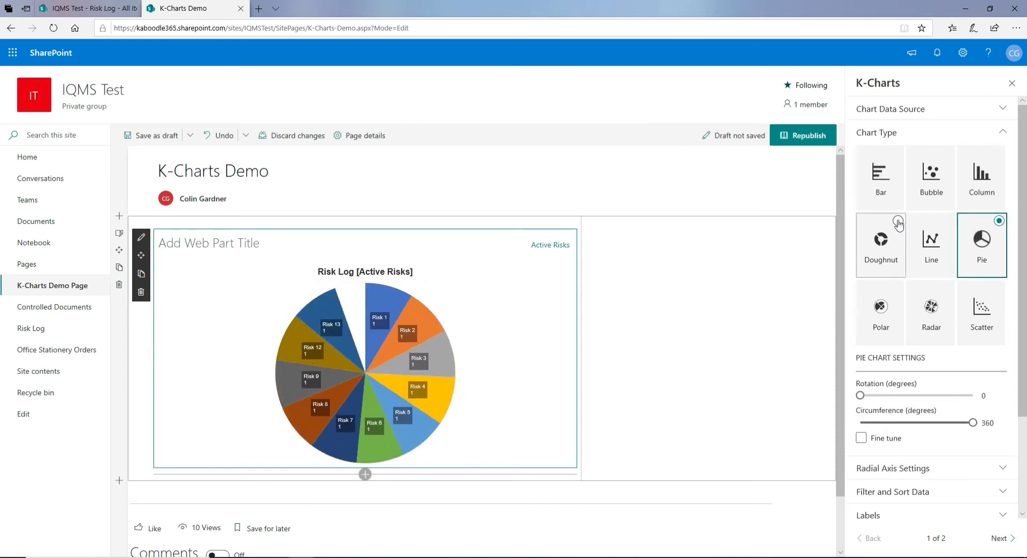
pyautogui.click(898, 221)
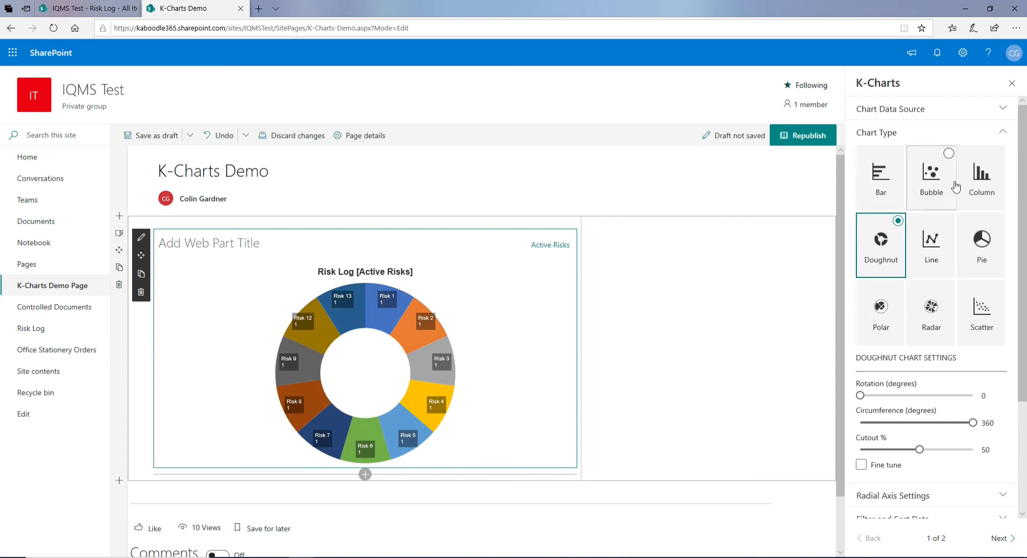
pyautogui.click(999, 156)
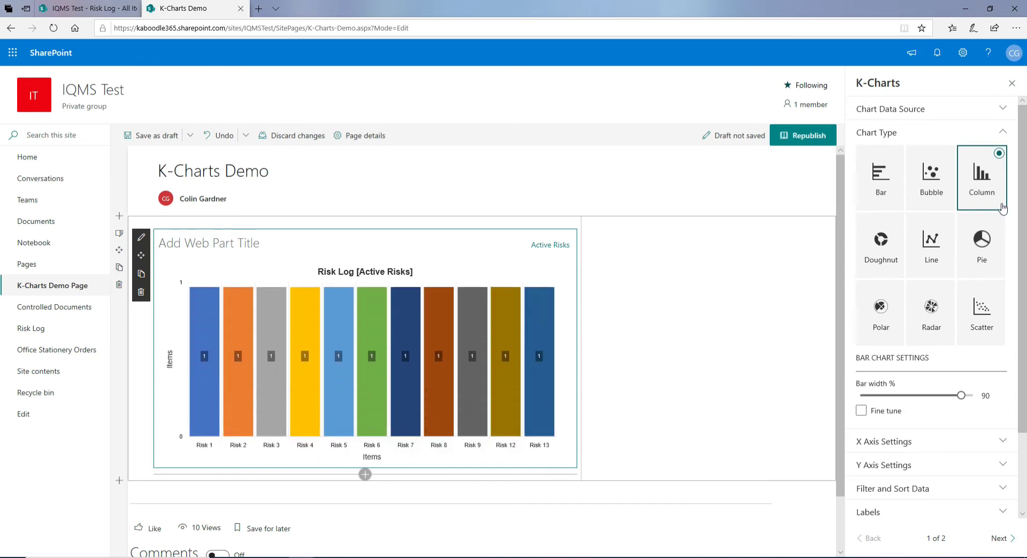
# Choose Exposure as the Y axis data column in the Y Axis Settings
pyautogui.click(887, 135)
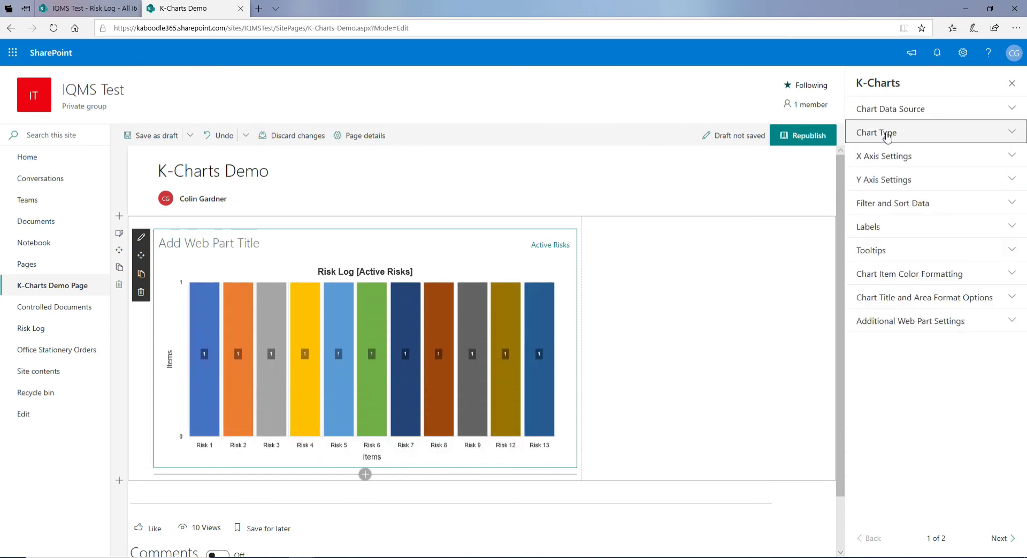
pyautogui.click(891, 184)
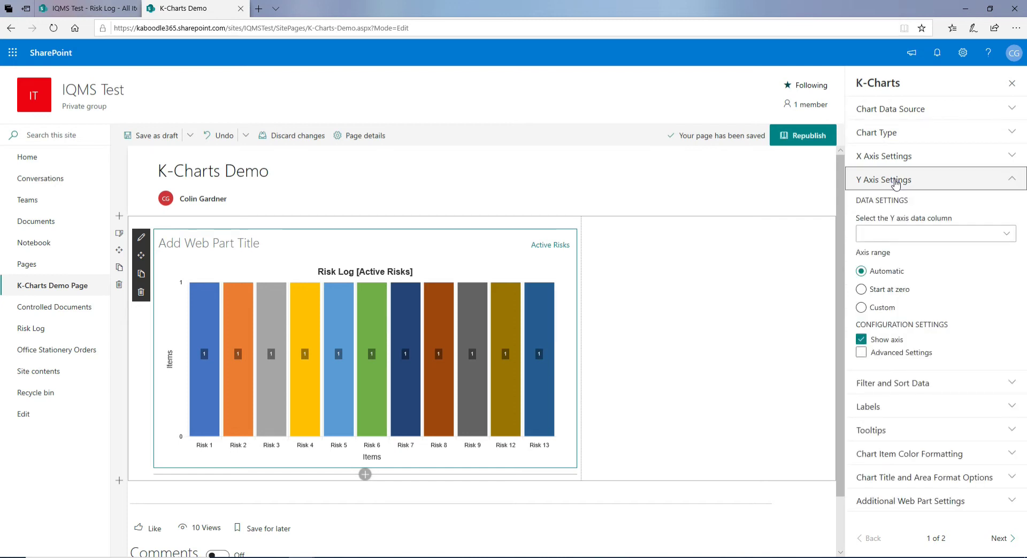
pyautogui.click(947, 238)
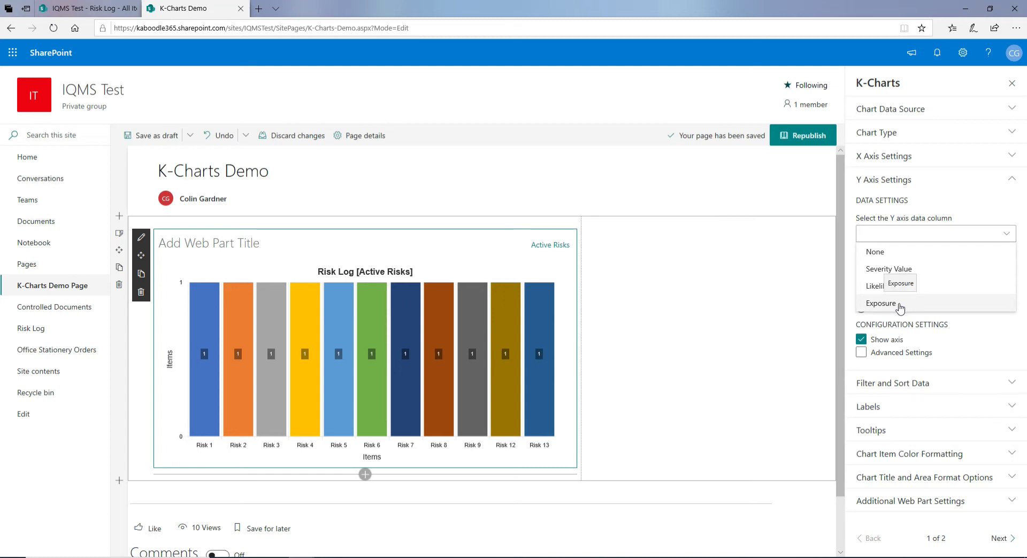
pyautogui.click(901, 308)
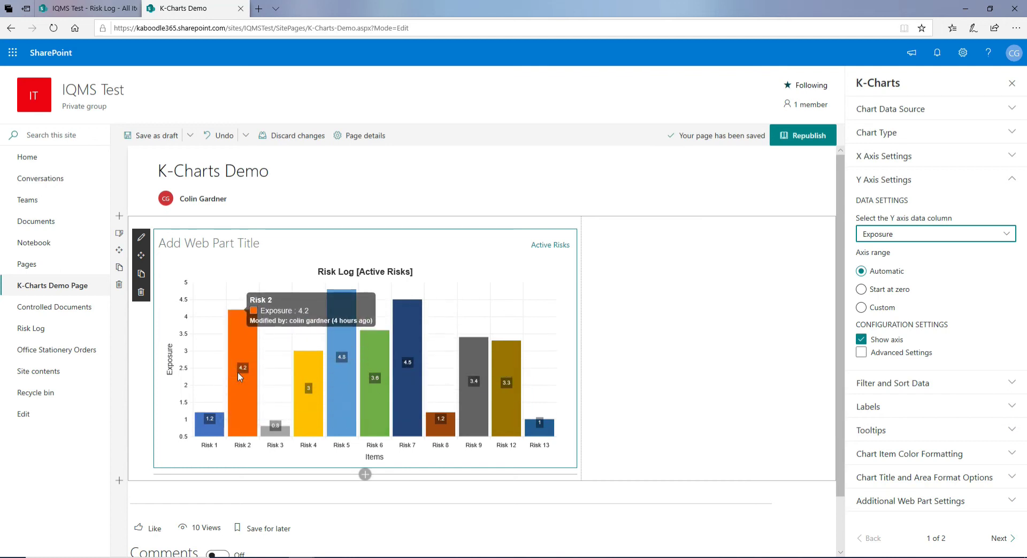
pyautogui.click(902, 185)
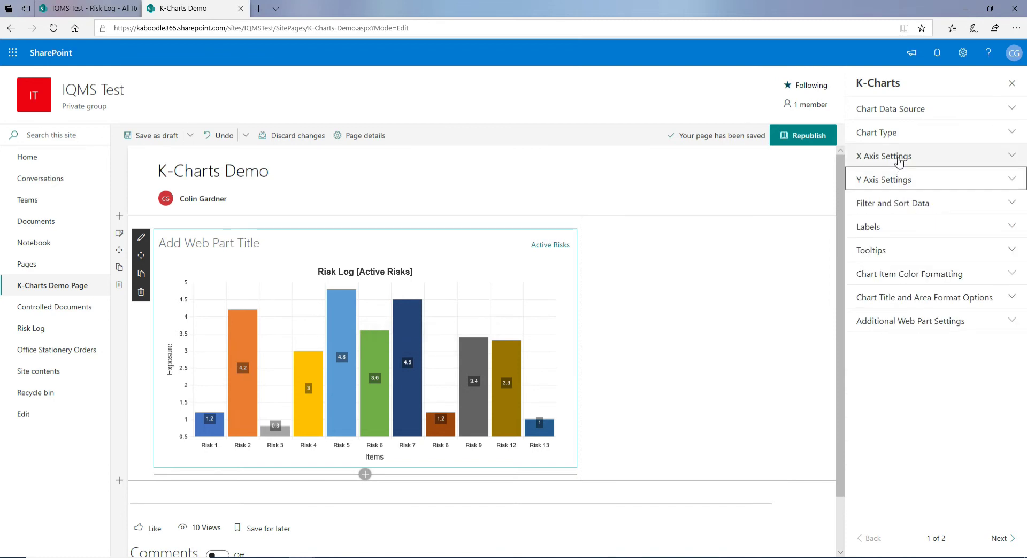
# Open the X axis grouping settings and review the Risk Log list data before returning
pyautogui.click(899, 158)
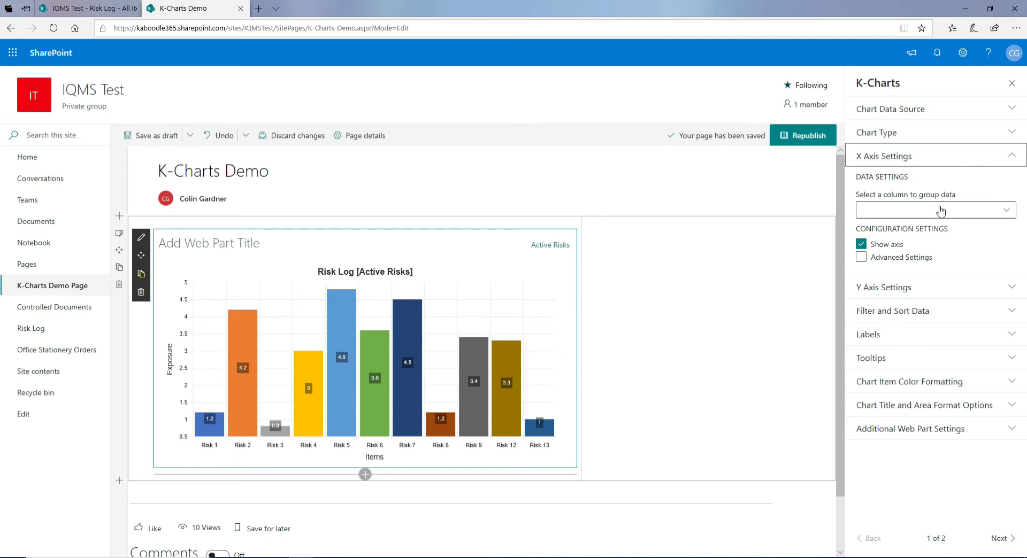
pyautogui.click(99, 8)
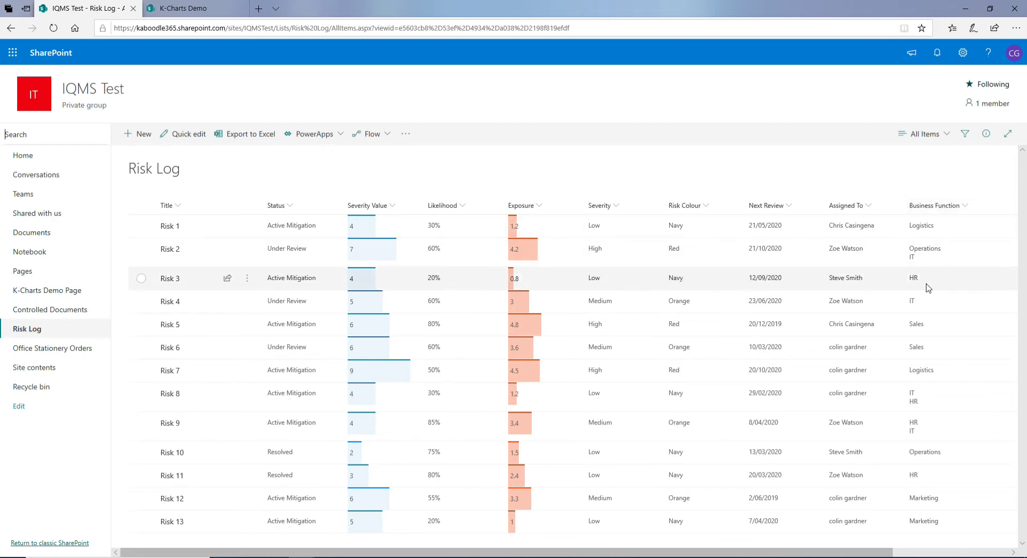
pyautogui.click(181, 10)
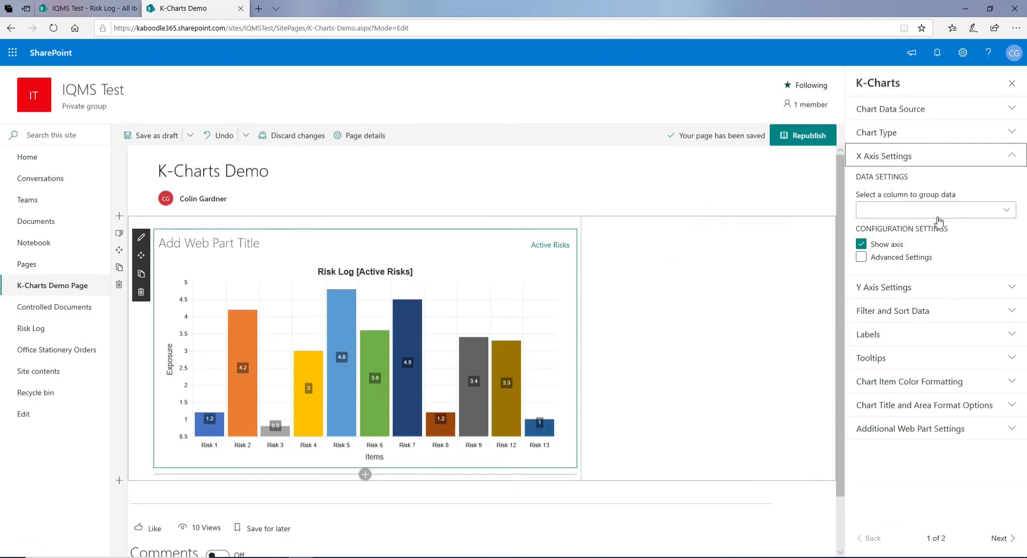
# Group the chart by Business Function and republish the page
pyautogui.click(940, 211)
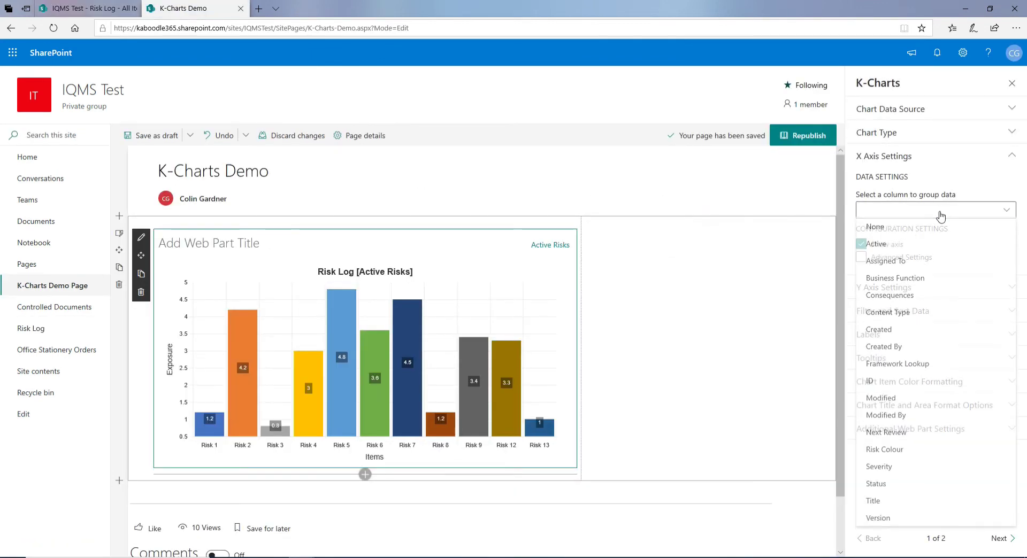
pyautogui.click(929, 282)
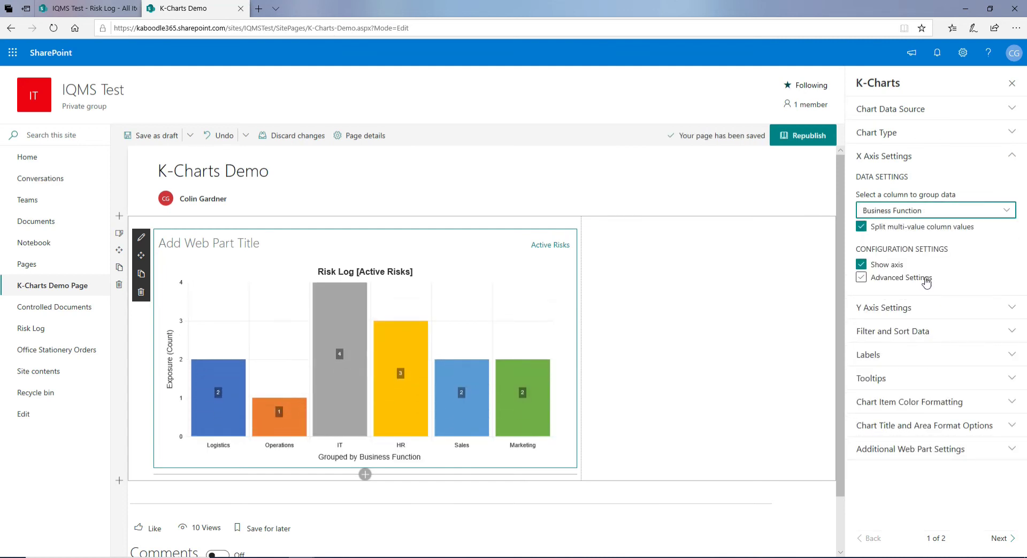
pyautogui.click(812, 137)
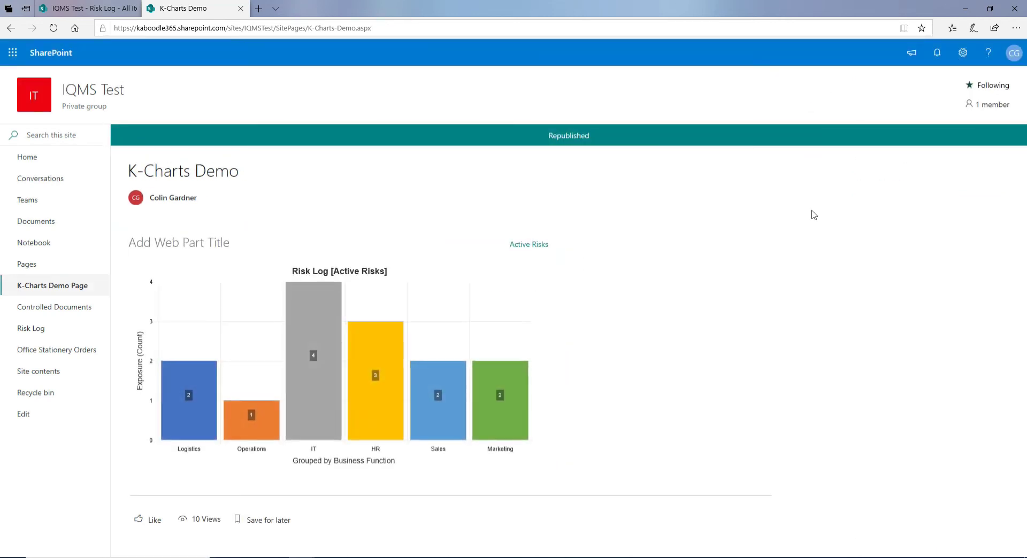
# Reload the published page, re-enter edit mode and open the chart web part's configuration
pyautogui.press('F5')
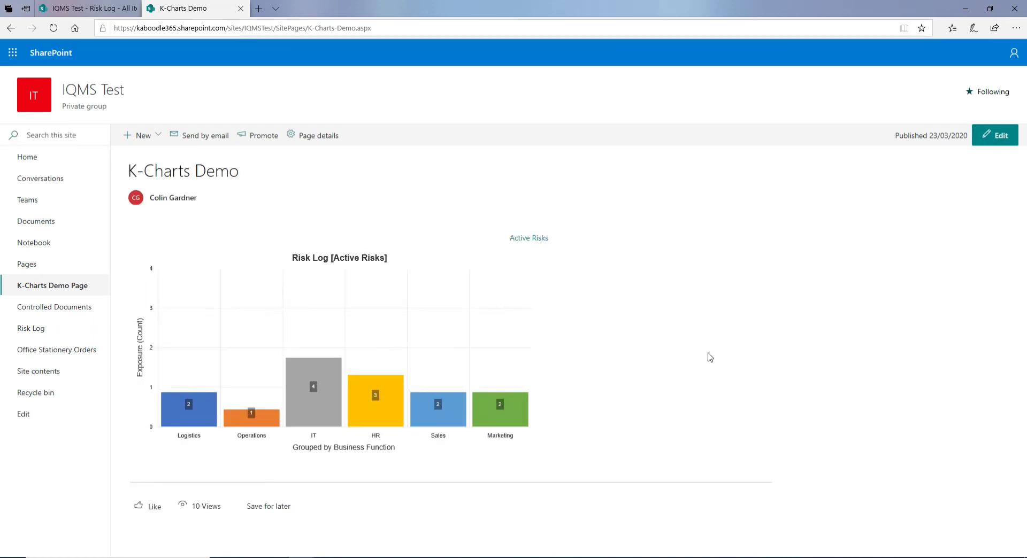
pyautogui.moveTo(319, 360)
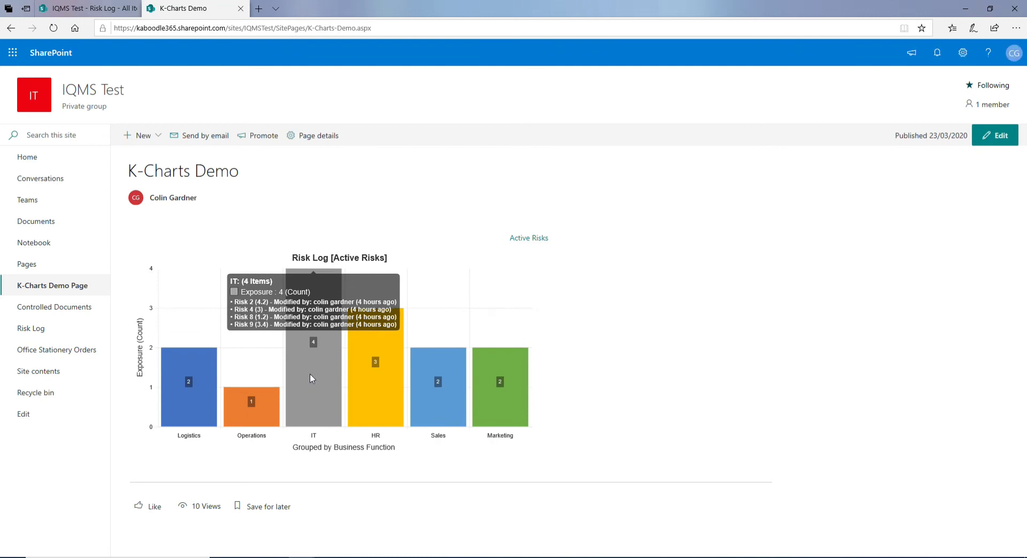
pyautogui.moveTo(379, 394)
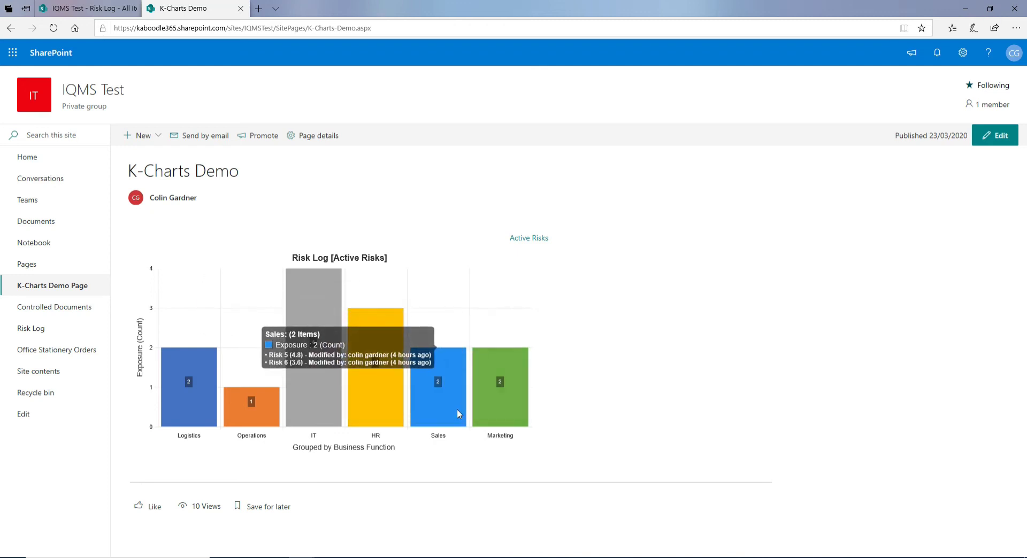
pyautogui.moveTo(512, 399)
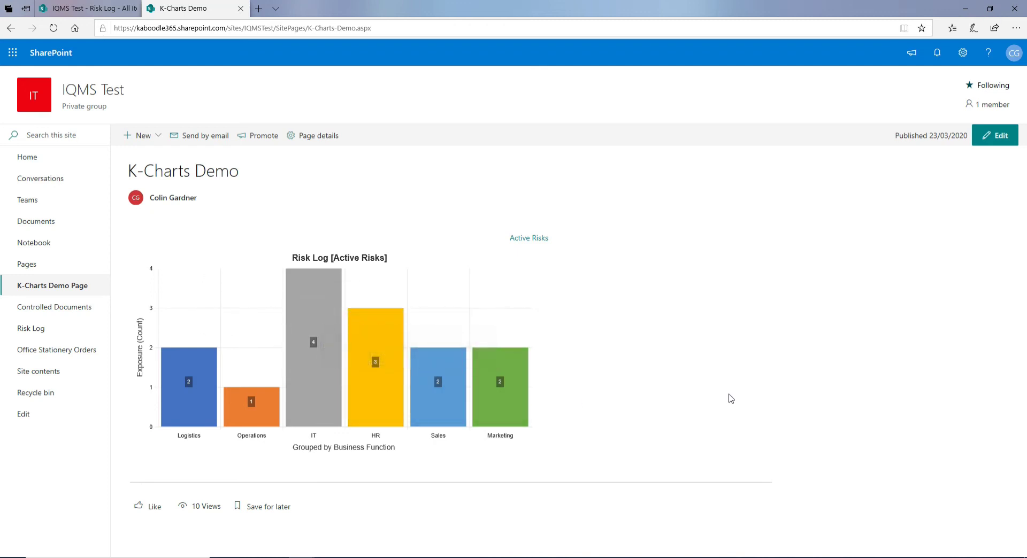
pyautogui.moveTo(353, 293)
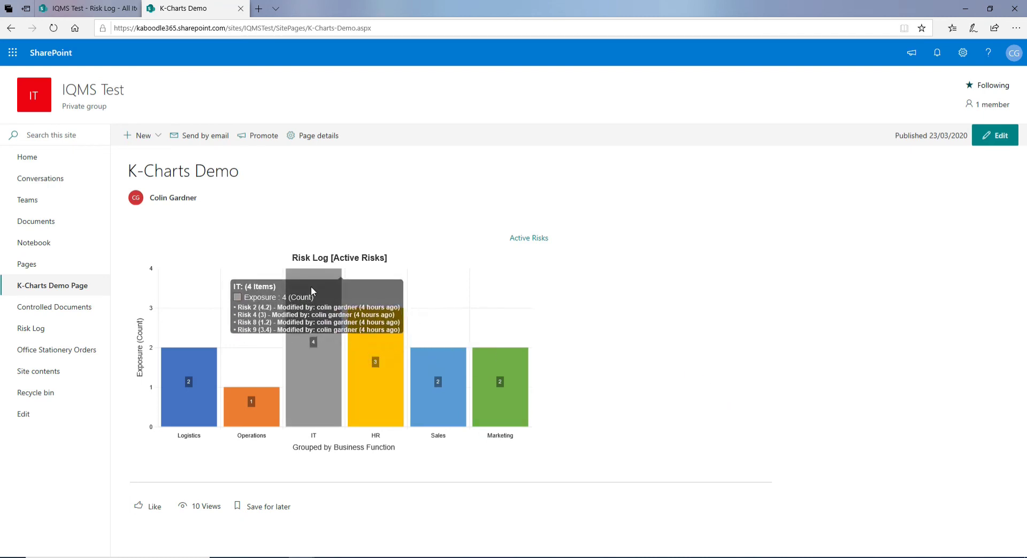
pyautogui.moveTo(254, 415)
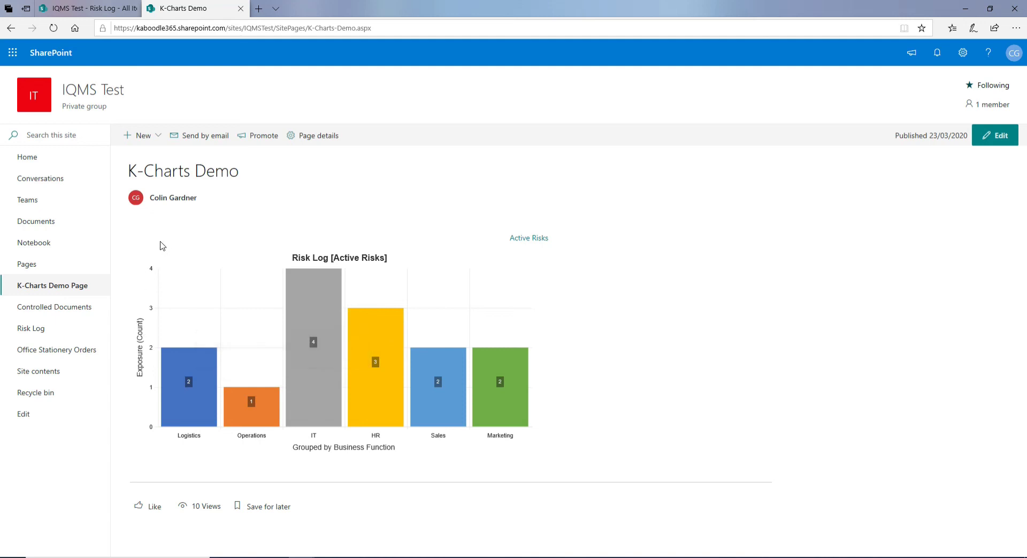
pyautogui.click(996, 138)
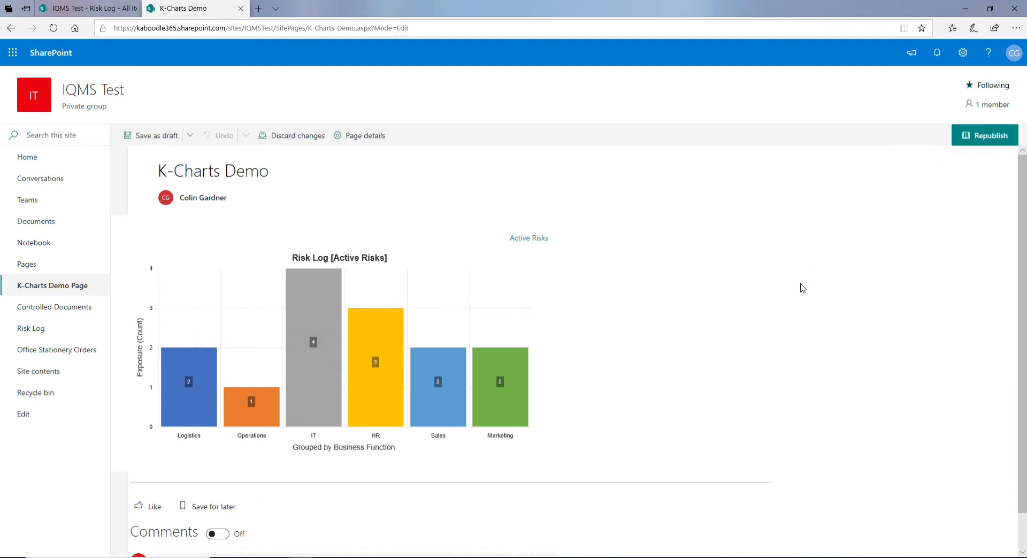
pyautogui.click(164, 248)
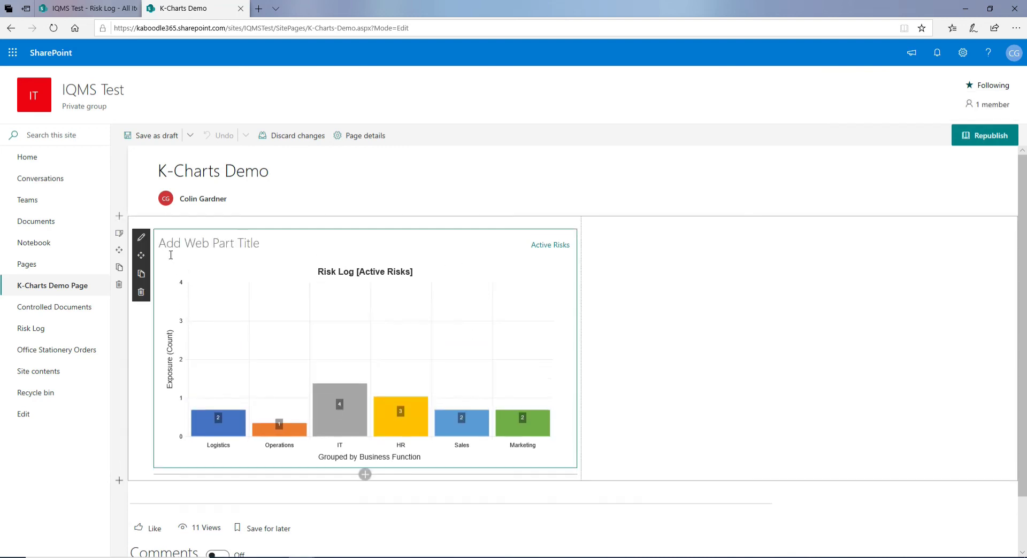
pyautogui.click(141, 237)
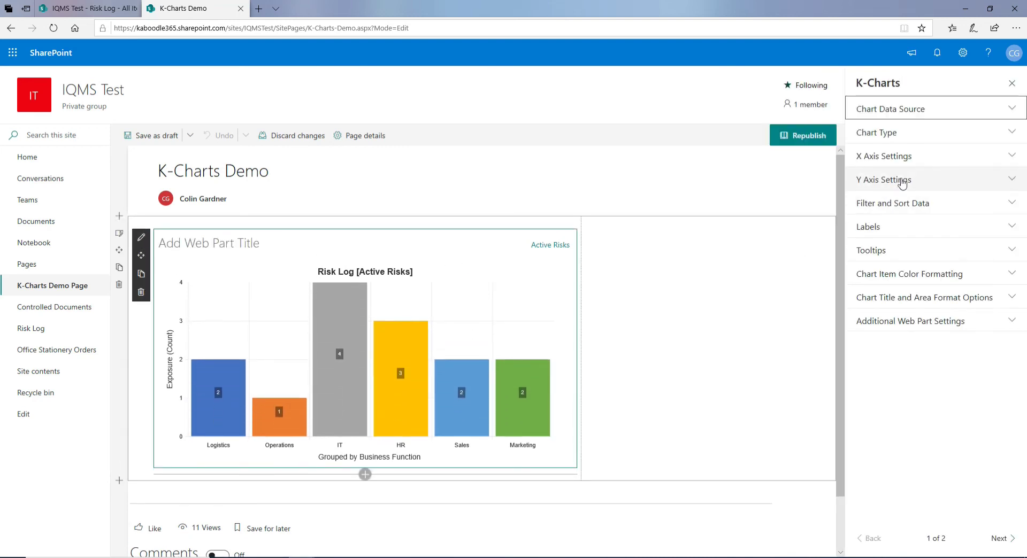
# Set the Y axis aggregation to Sum after briefly trying Average (Mean)
pyautogui.click(898, 179)
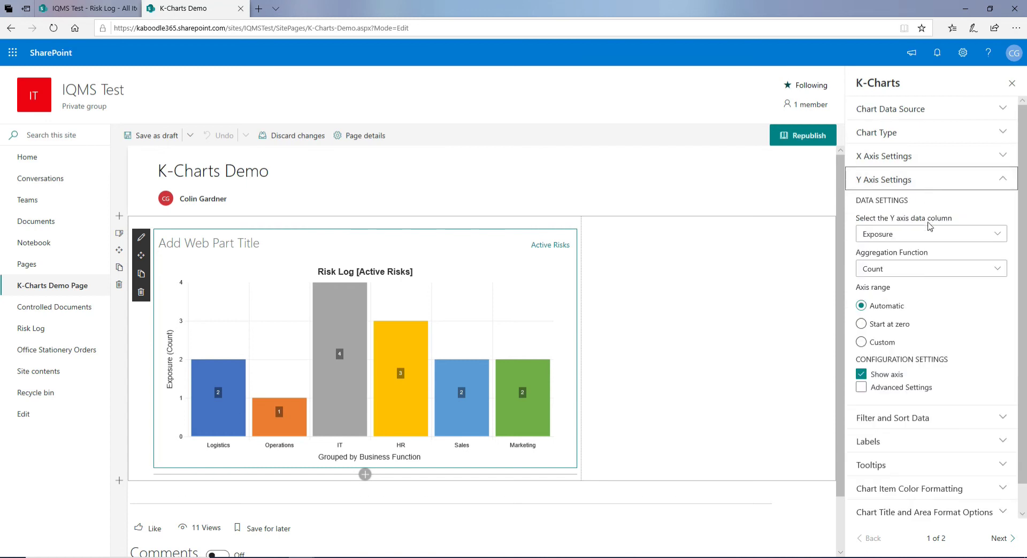
pyautogui.click(903, 275)
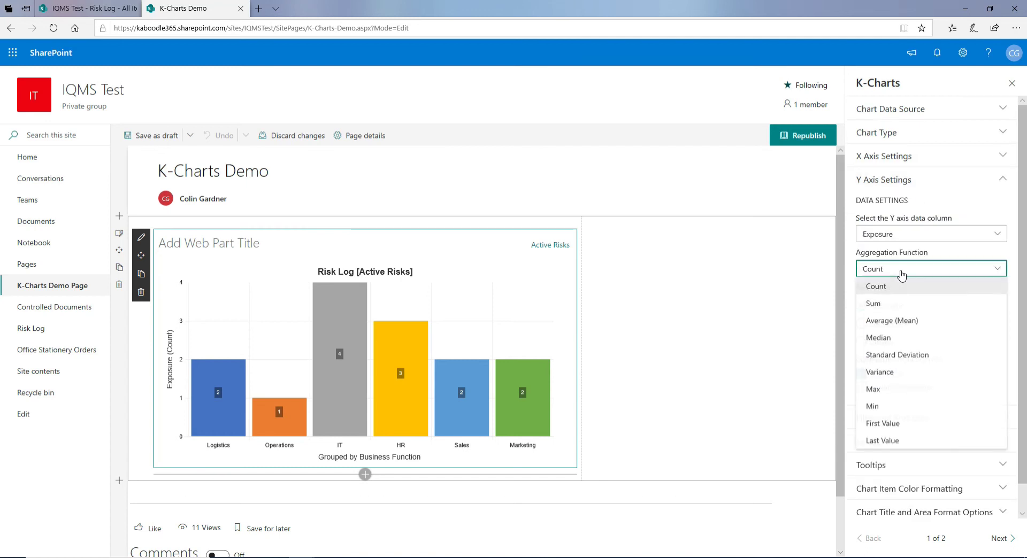
pyautogui.click(904, 321)
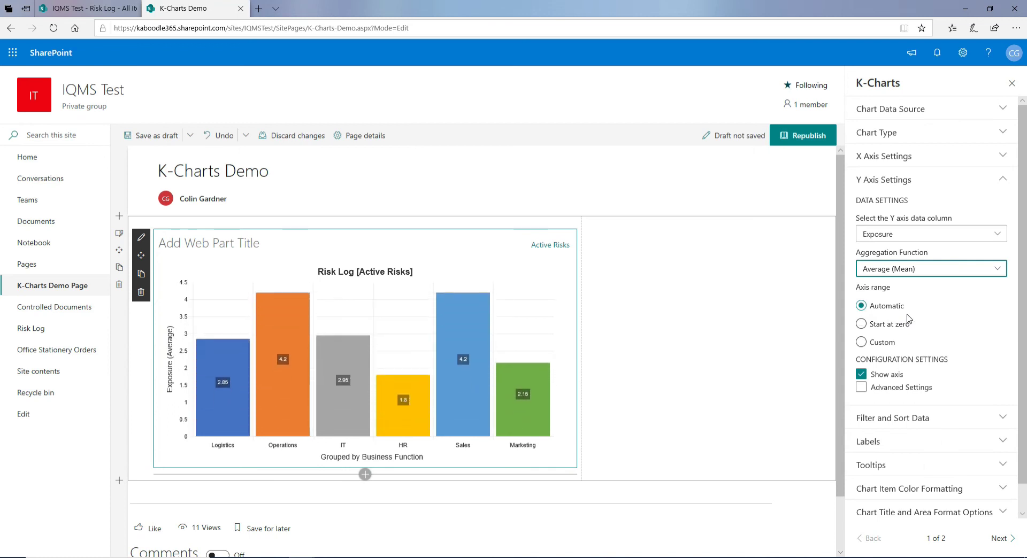
pyautogui.click(918, 270)
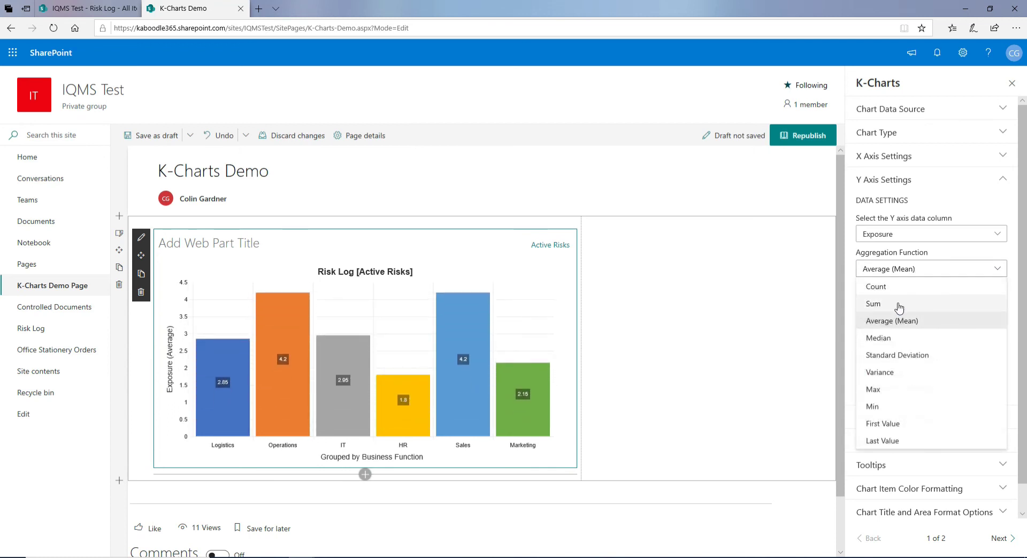
pyautogui.click(904, 304)
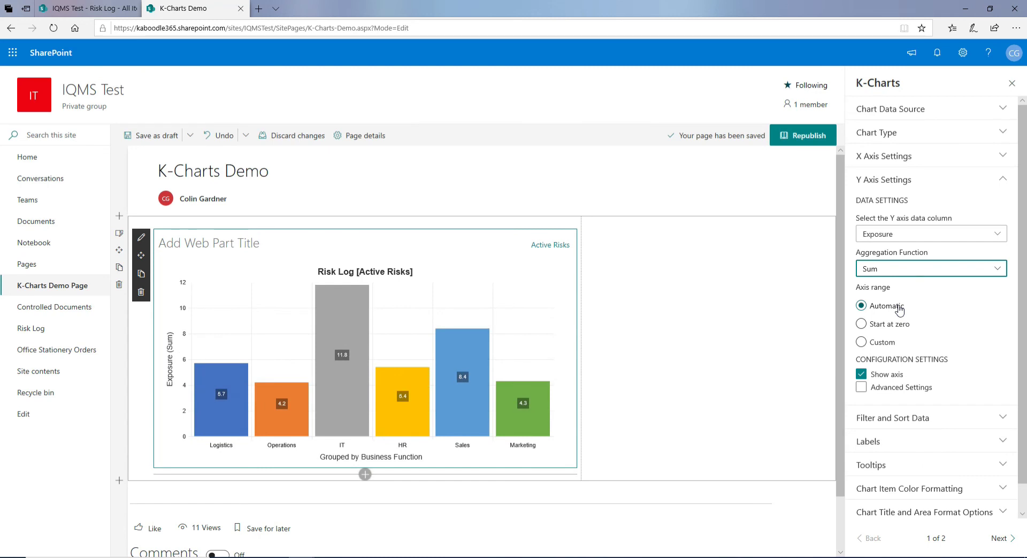
# Republish the K-Charts Demo page, now showing IT as the highest total at 11.8
pyautogui.click(809, 137)
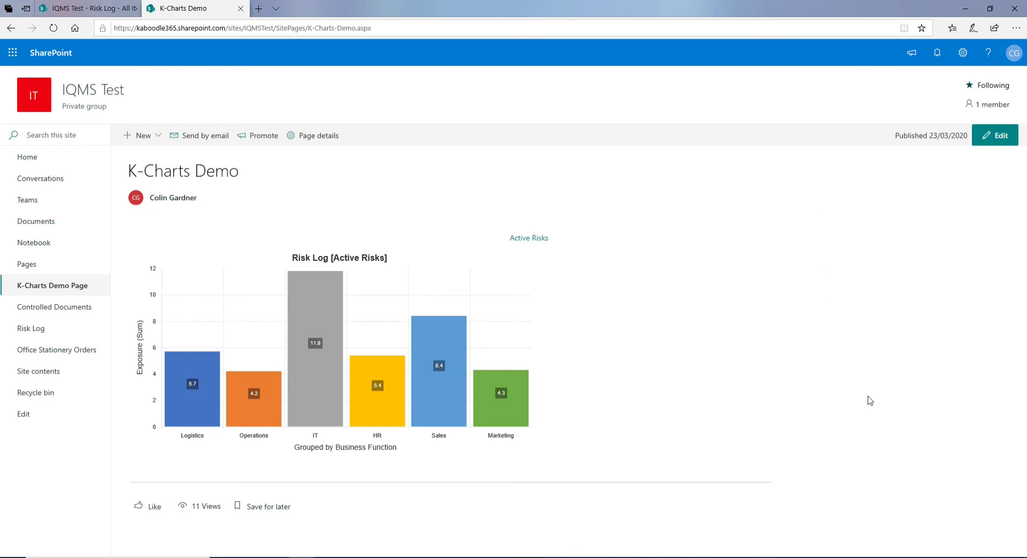
# Drill into the IT bar's risks and open Risk 4's details
pyautogui.click(316, 385)
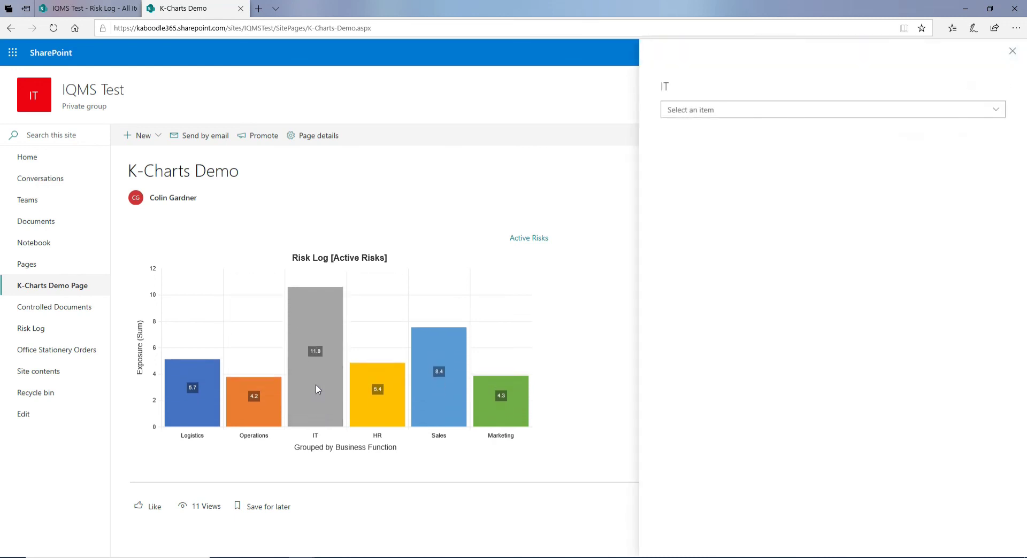
pyautogui.click(824, 113)
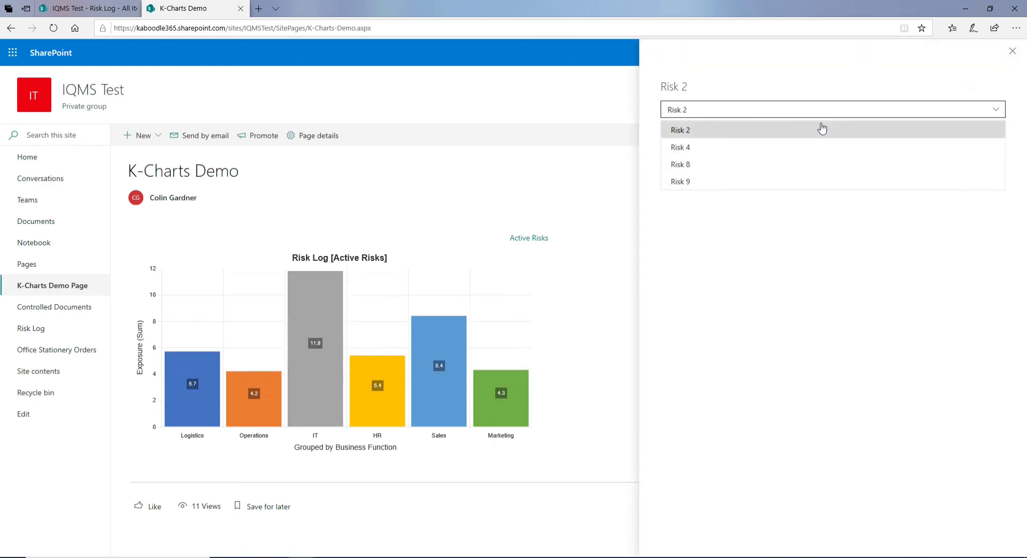
pyautogui.click(701, 153)
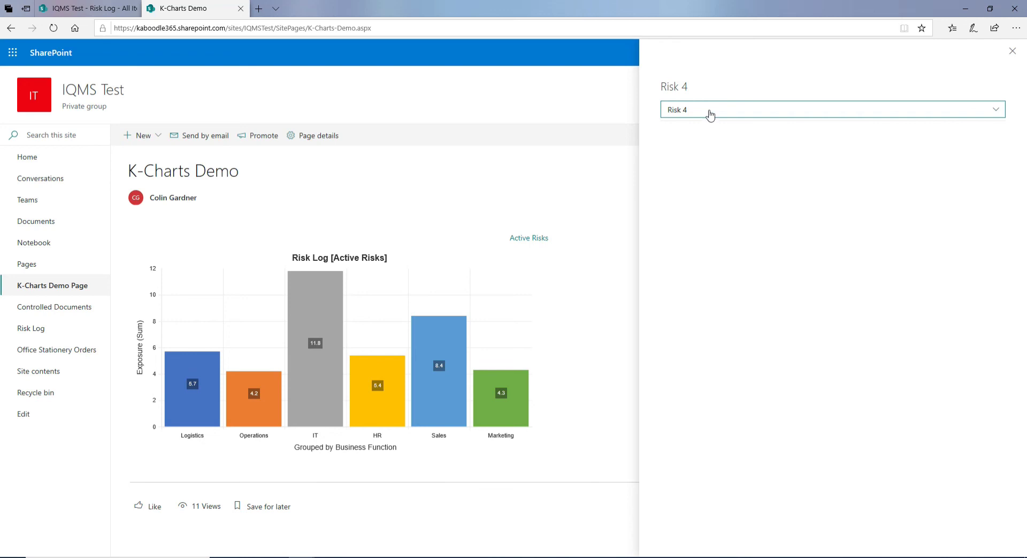
pyautogui.moveTo(1002, 242); pyautogui.dragTo(988, 194)
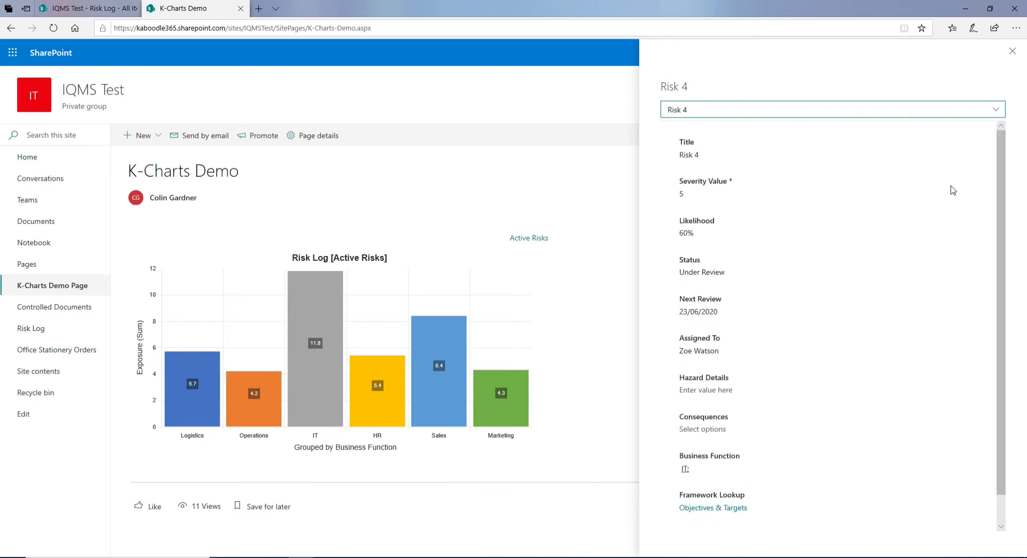
# Change Risk 4's Severity Value to 6 and Likelihood to 20%, then close its details
pyautogui.click(689, 198)
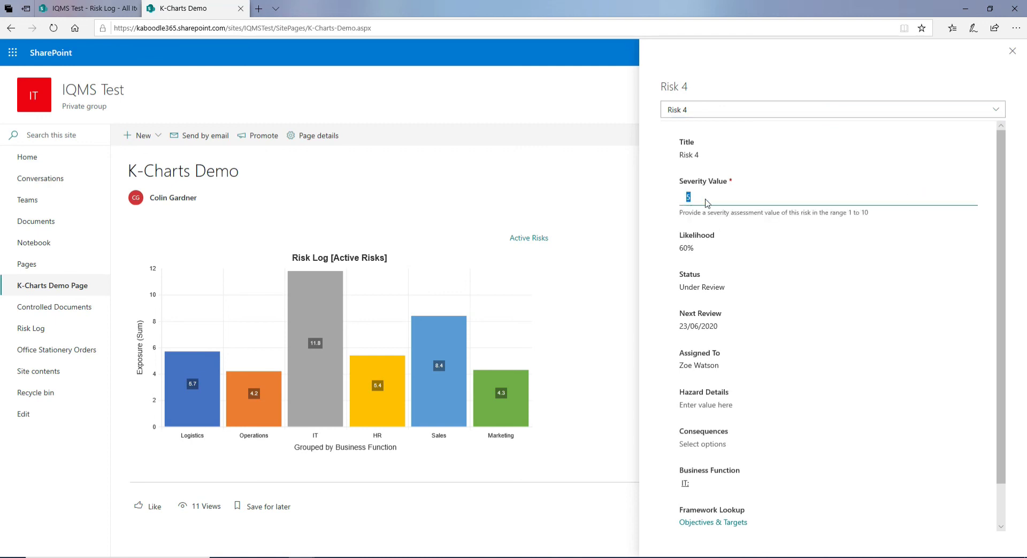
pyautogui.click(710, 252)
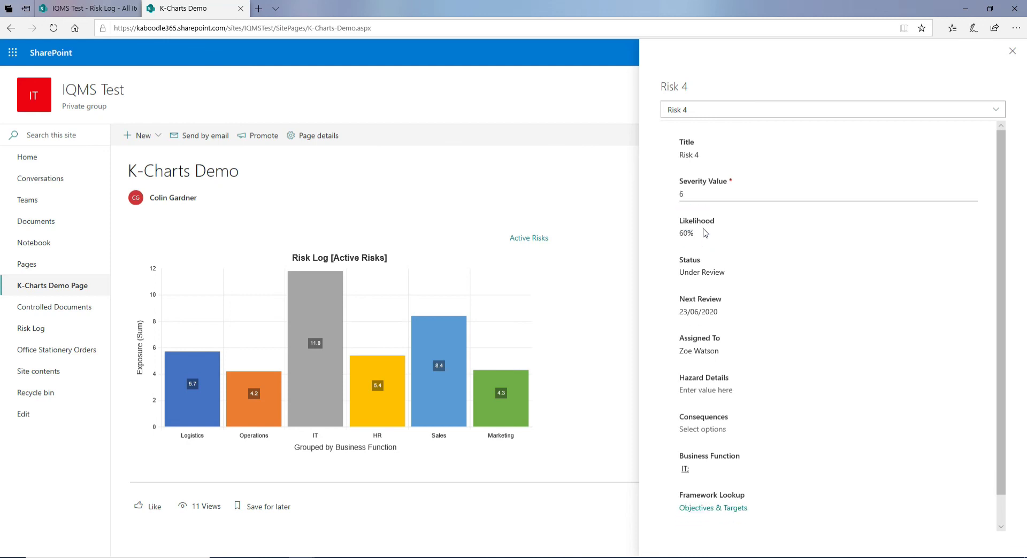
pyautogui.click(705, 233)
pyautogui.write('20')
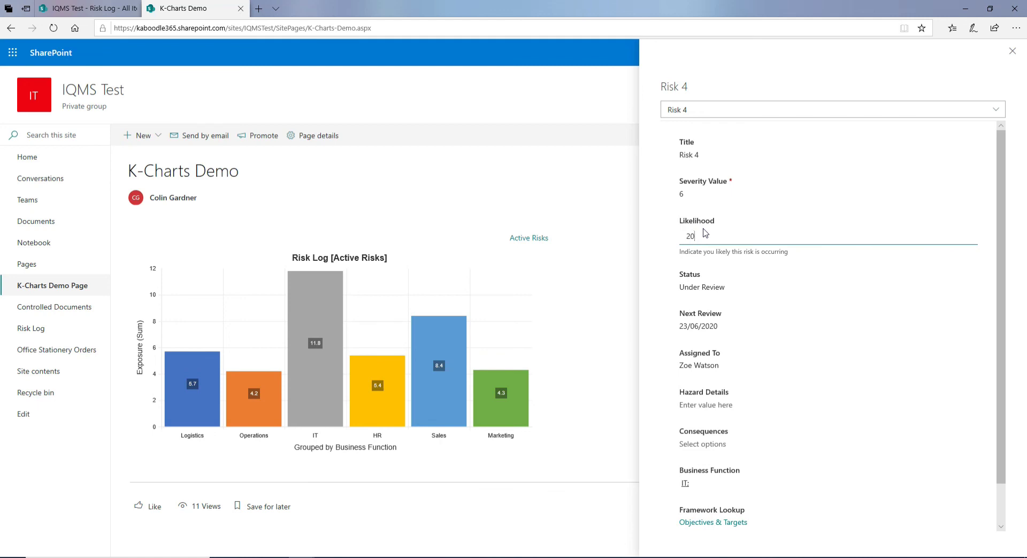
pyautogui.press('Return')
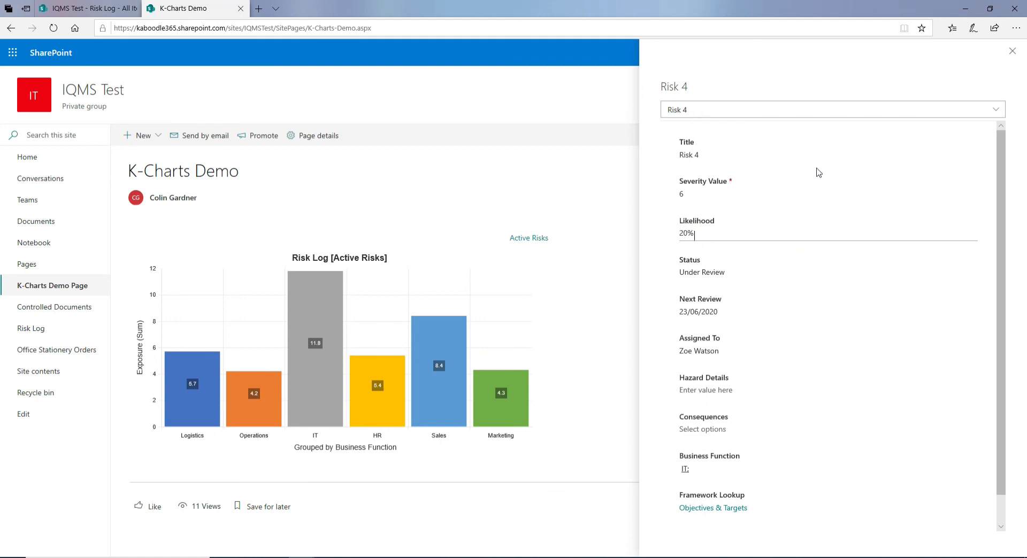
pyautogui.click(1014, 53)
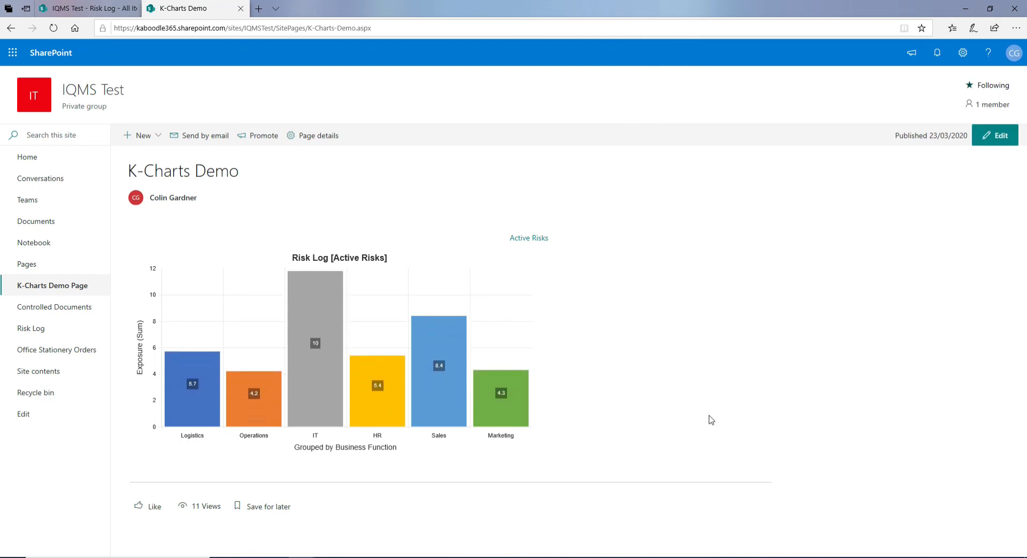
# Check the IT column's new Exposure total of 10, with Risk 4 contributing 1.2
pyautogui.moveTo(323, 388)
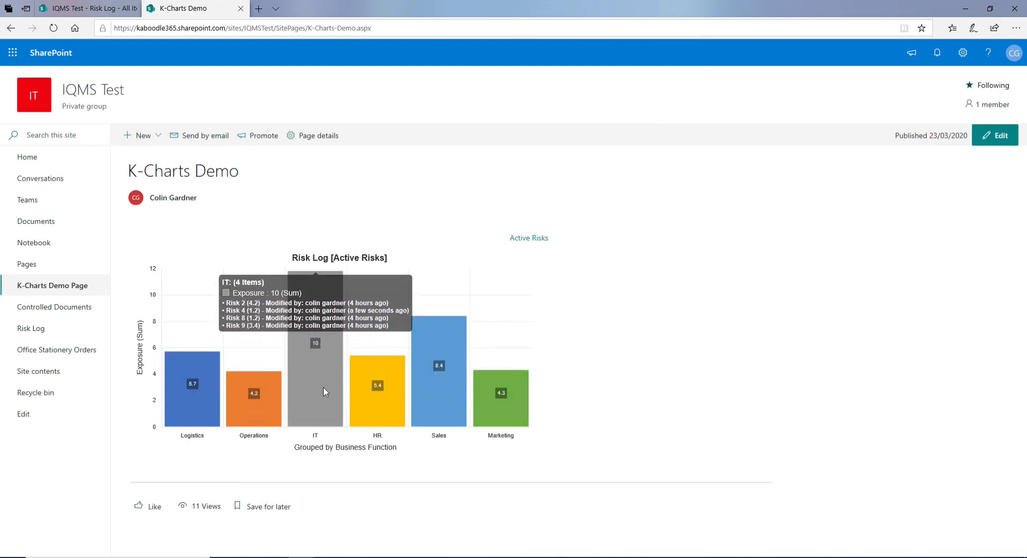